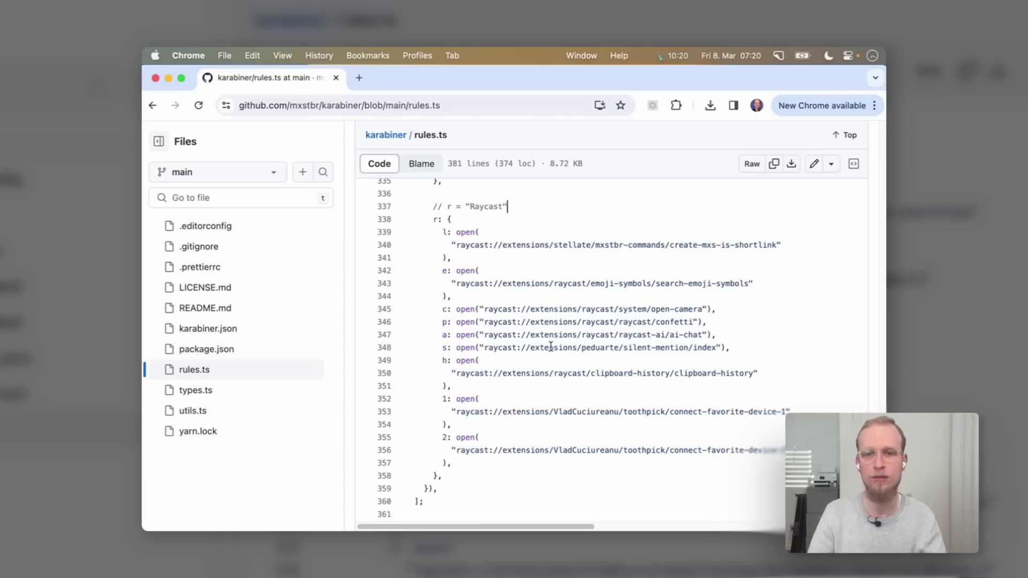
Select the r = "Raycast" key mappings in rules.ts, lines 339 through 357
scroll(551, 347, "up", 5)
scroll(551, 347, "up", 1)
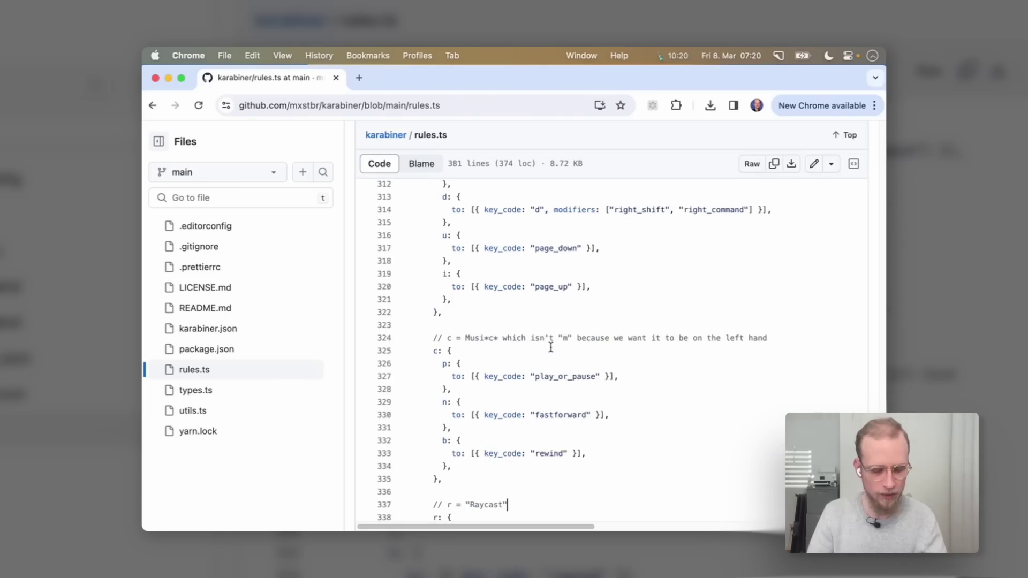
scroll(550, 347, "up", 1)
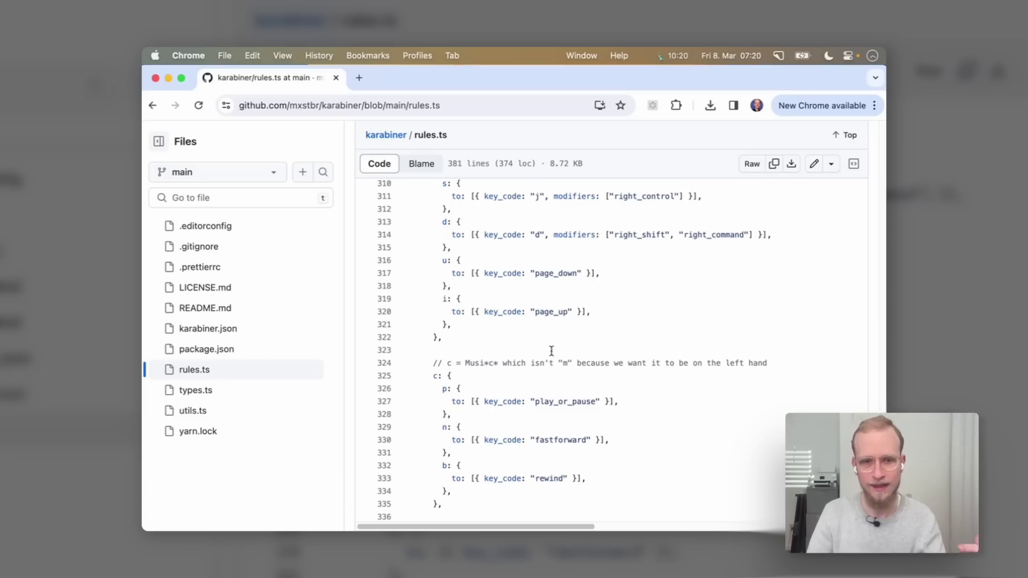
scroll(551, 352, "down", 1)
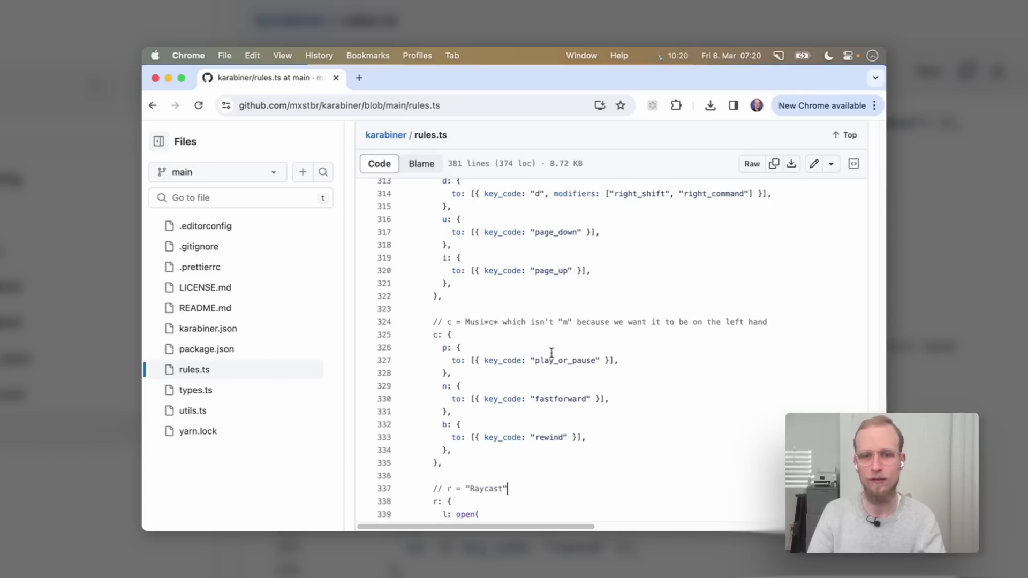
scroll(551, 352, "down", 5)
scroll(552, 355, "down", 3)
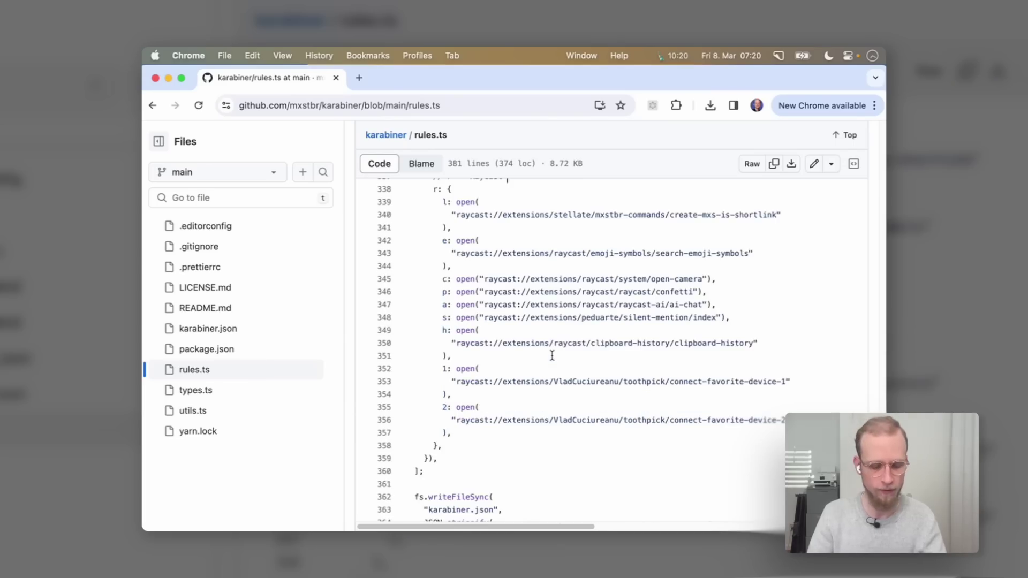
scroll(552, 355, "up", 1)
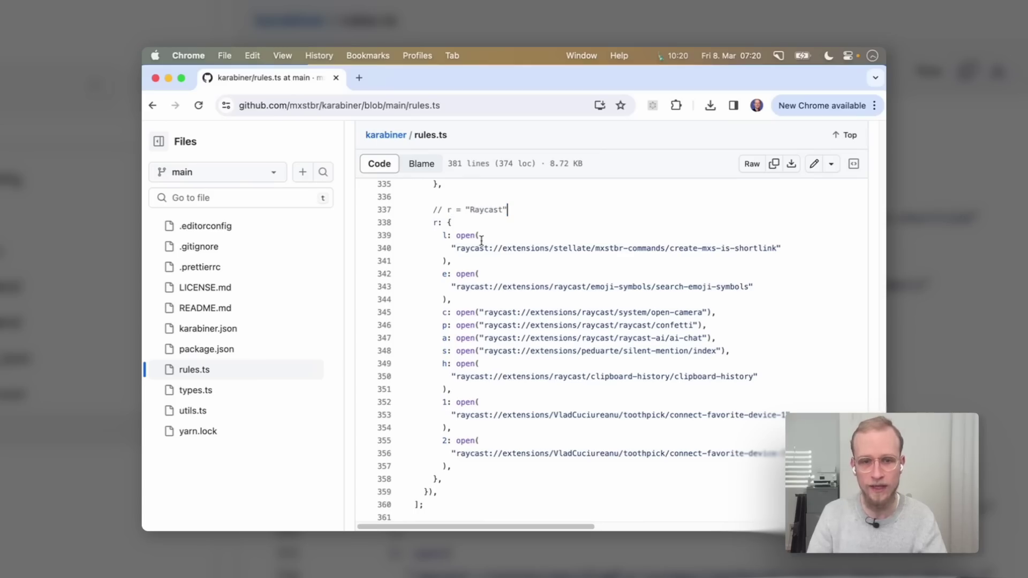
mouse_move(442, 236)
left_mouse_down()
mouse_move(493, 461)
mouse_move(470, 389)
mouse_move(447, 237)
left_mouse_up()
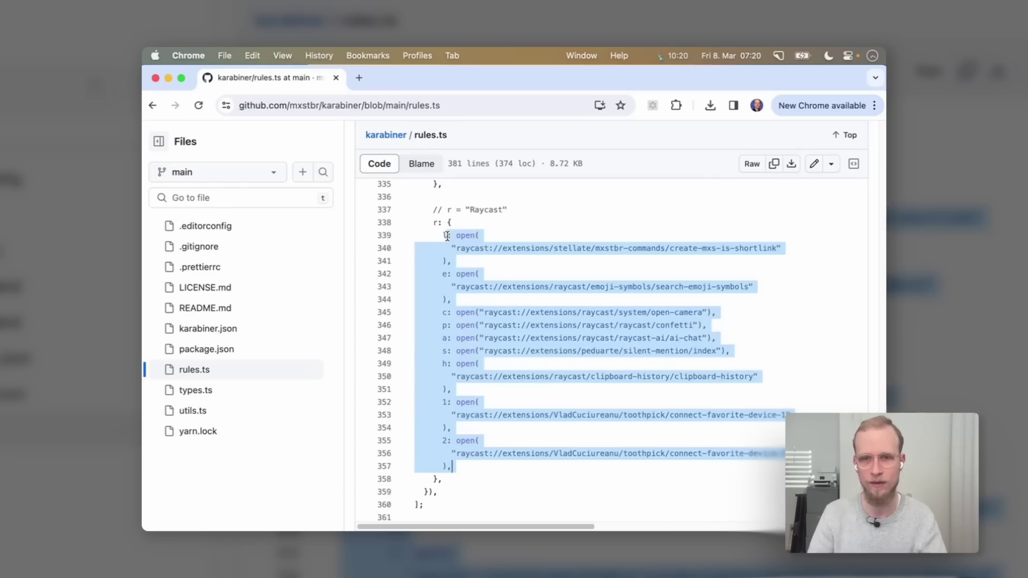
Fire Raycast confetti with the hyper+P shortcut, then open and dismiss AI Chat
left_click(437, 239)
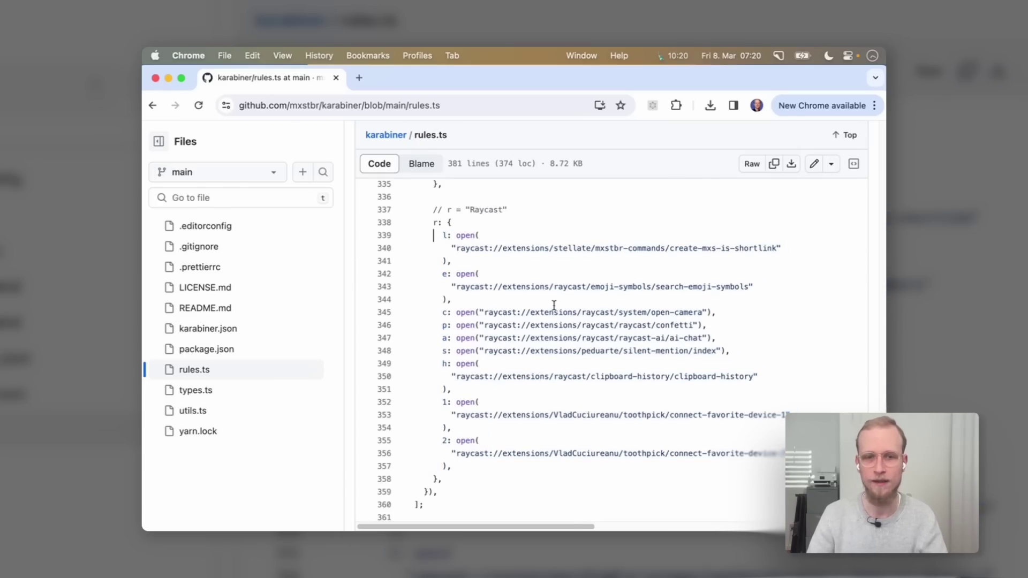
key("ctrl+alt+shift+super+p")
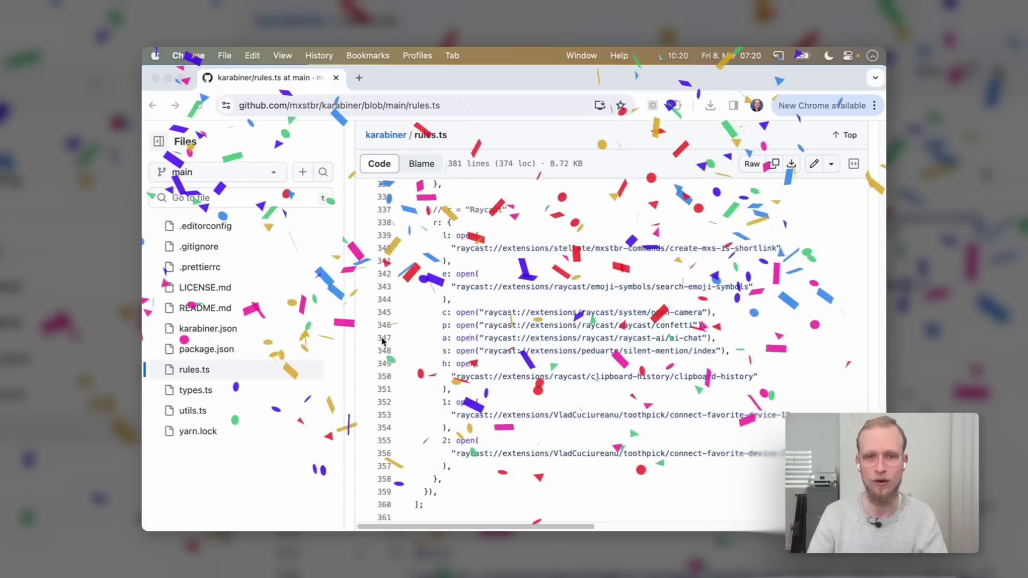
left_click_drag(441, 325, 540, 322)
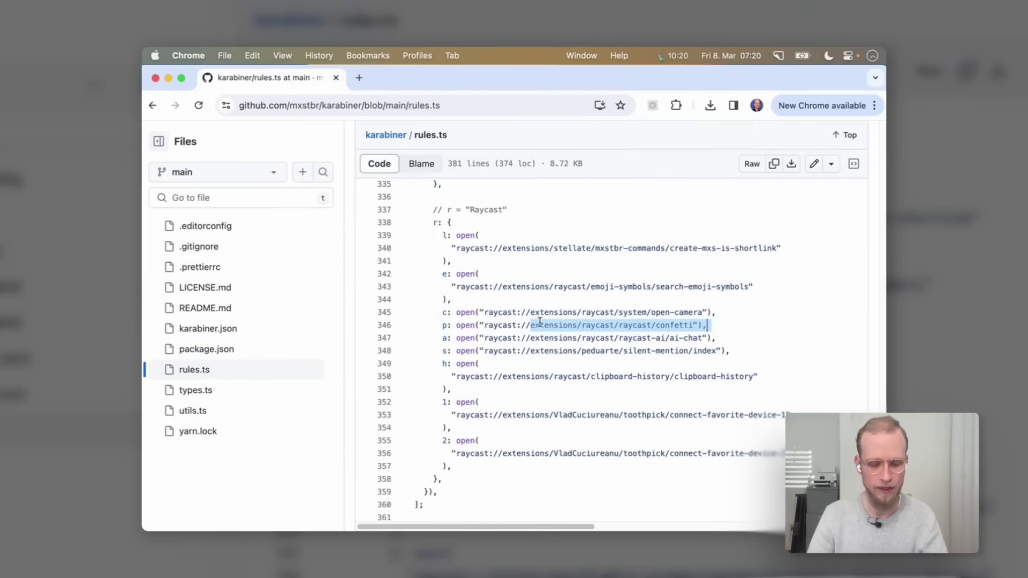
left_click_drag(448, 312, 453, 325)
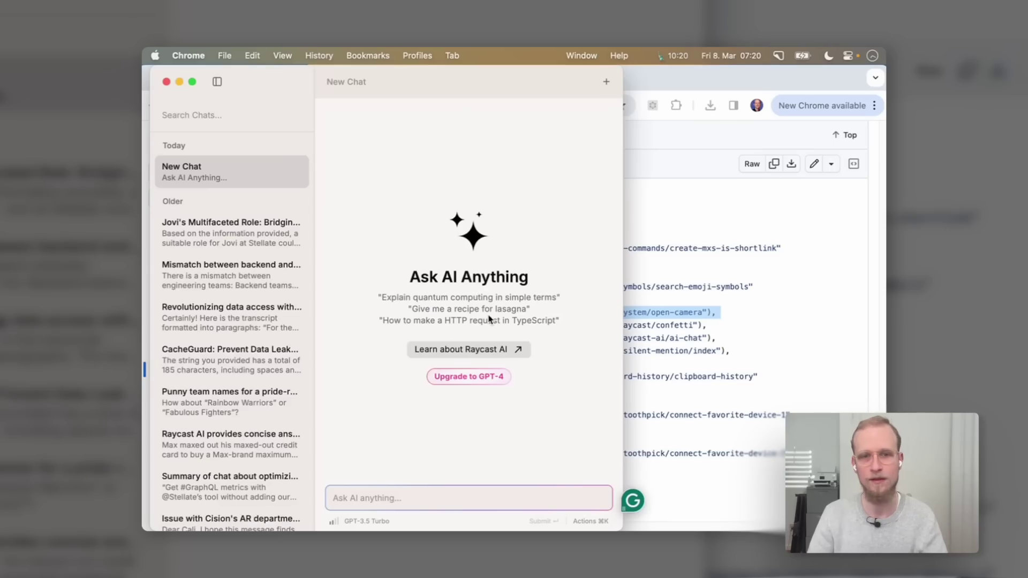
key("Escape")
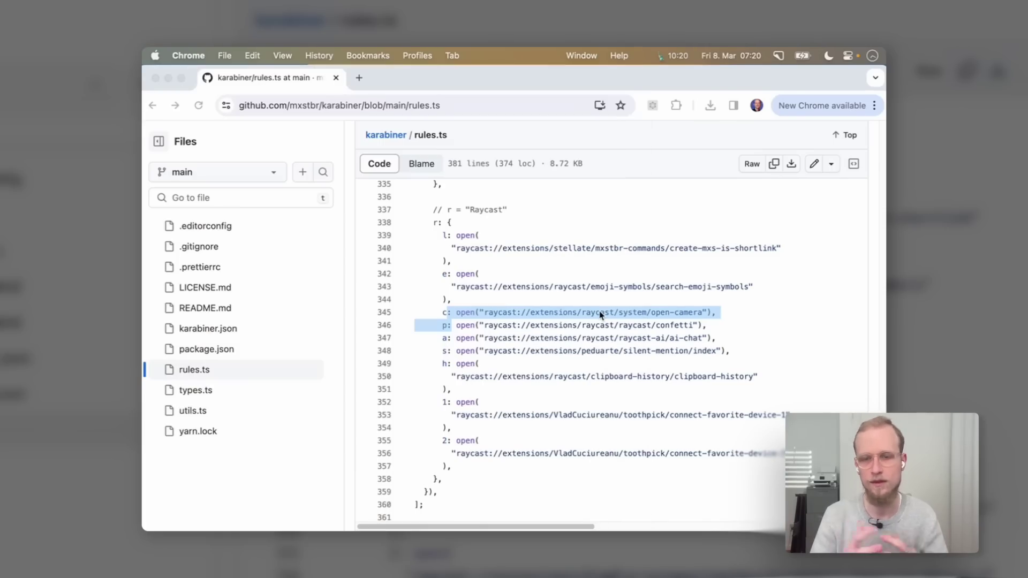
left_click(606, 325)
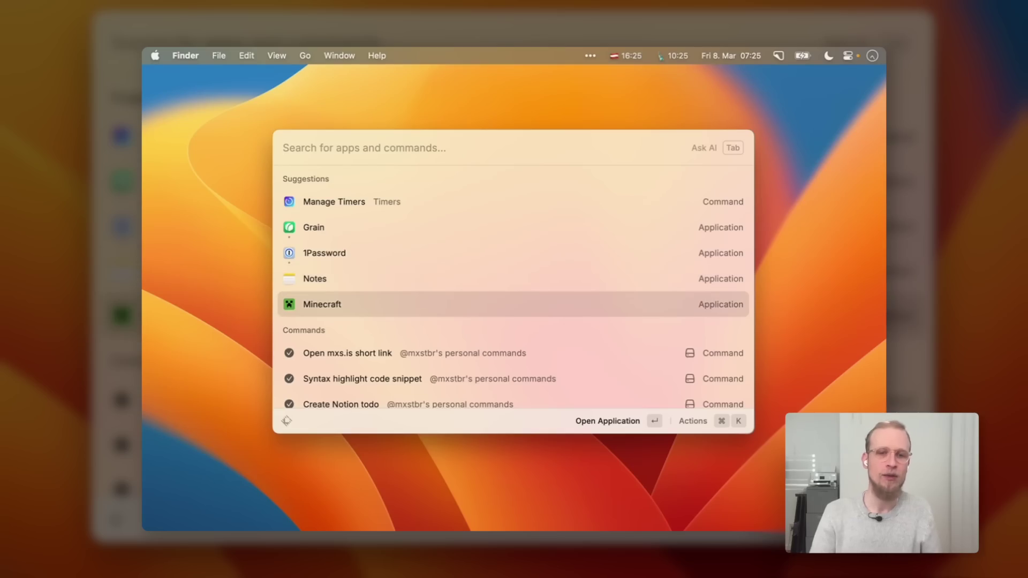
Browse the personal Commands list, then launch Create Notion todo via its ctrl+alt+N hotkey
left_click(348, 353)
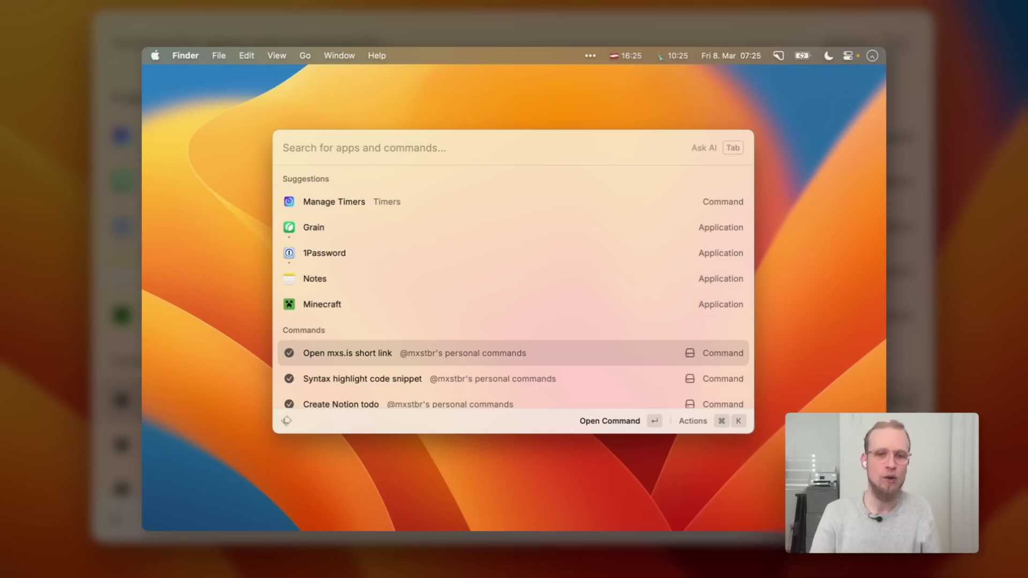
key("Down")
key("Down")
key("Down")
key("Down")
key("Down")
key("Up")
key("Up")
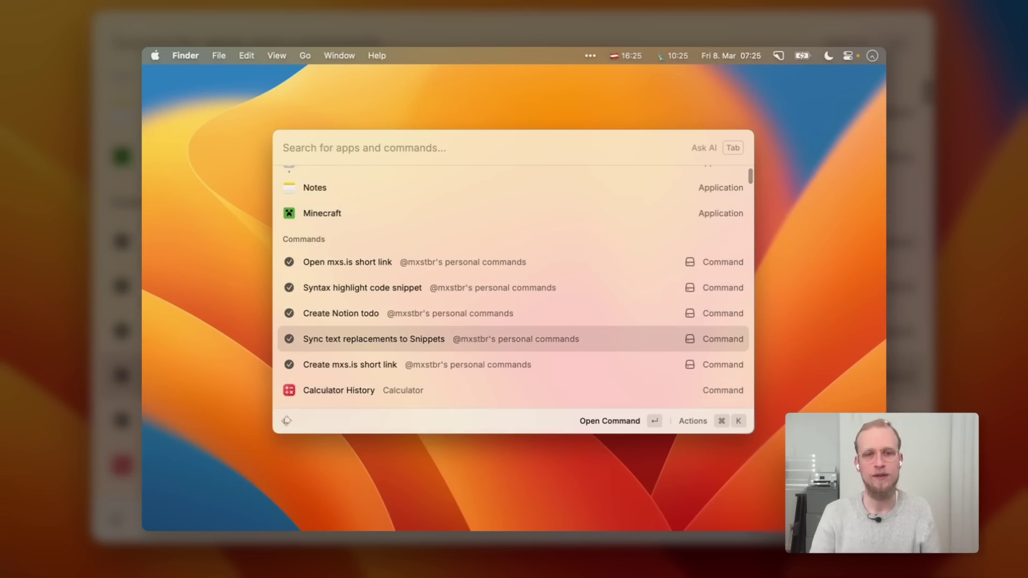
key("Up")
key("Up")
key("Down")
key("Down")
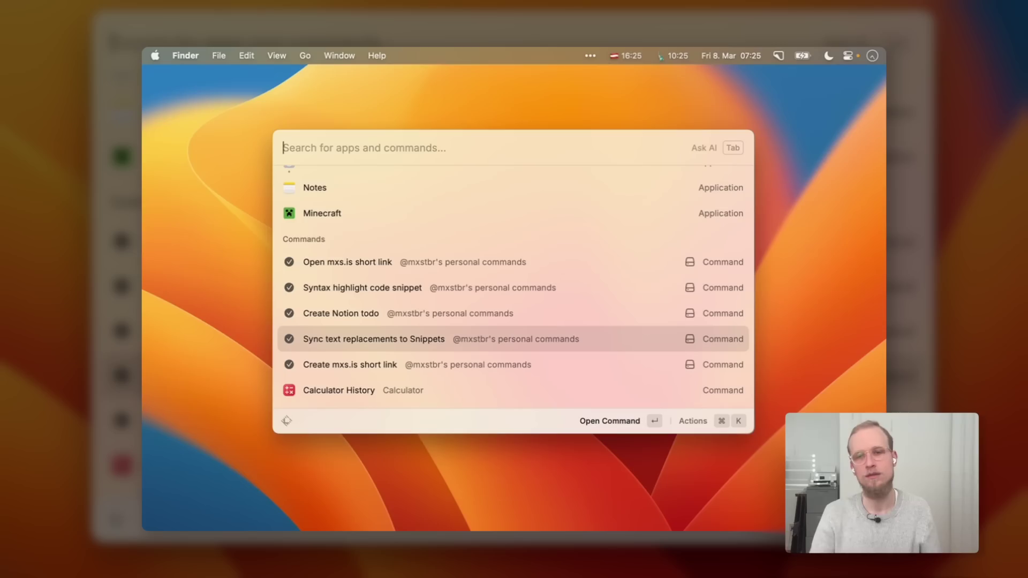
key("Up")
key("Up")
key("Up")
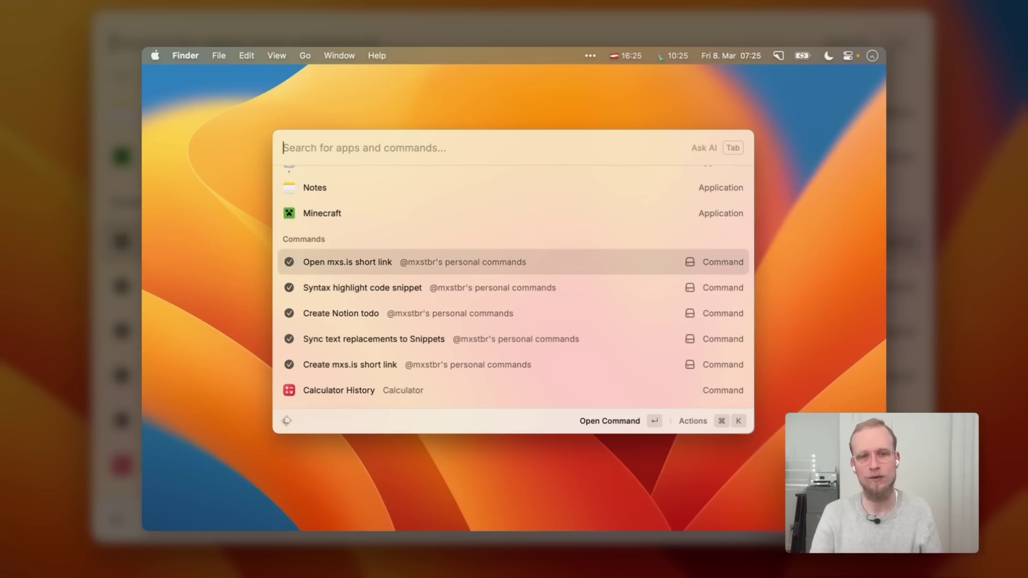
key("Down")
key("Down")
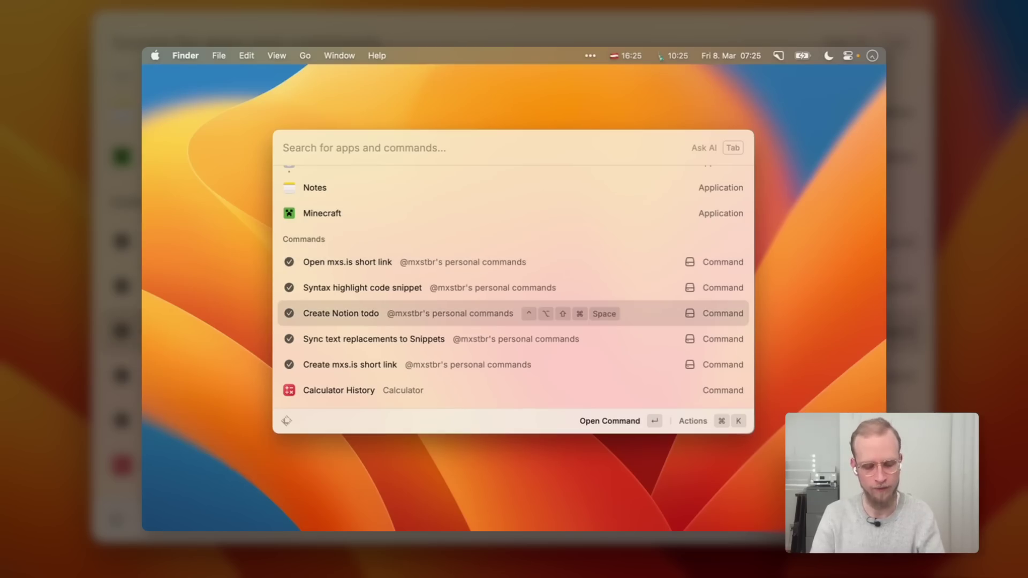
key("Escape")
key("ctrl+alt+n")
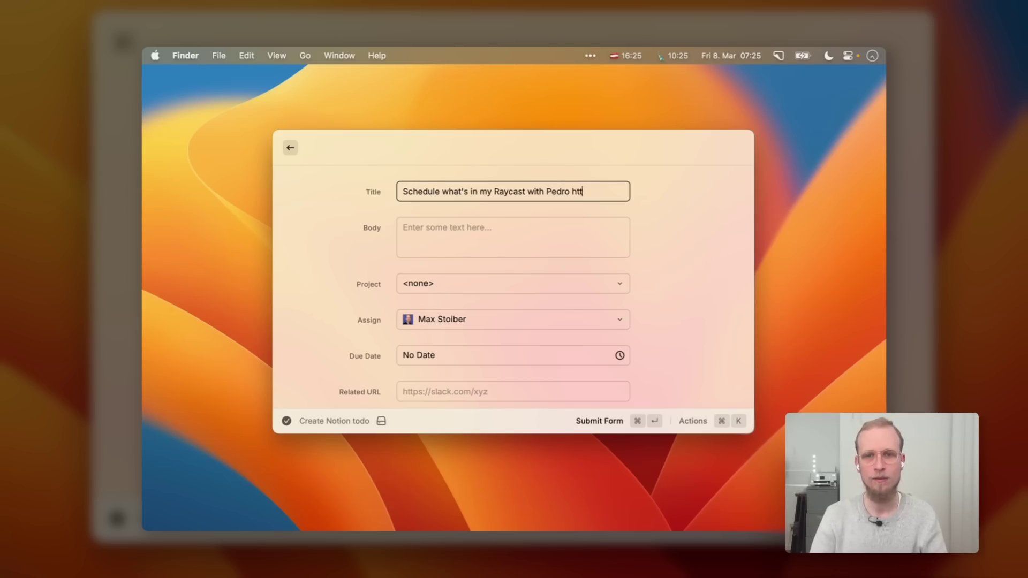
Finish the todo title with the cal.com link, 'on March 12th' and '#market'
type(".com")
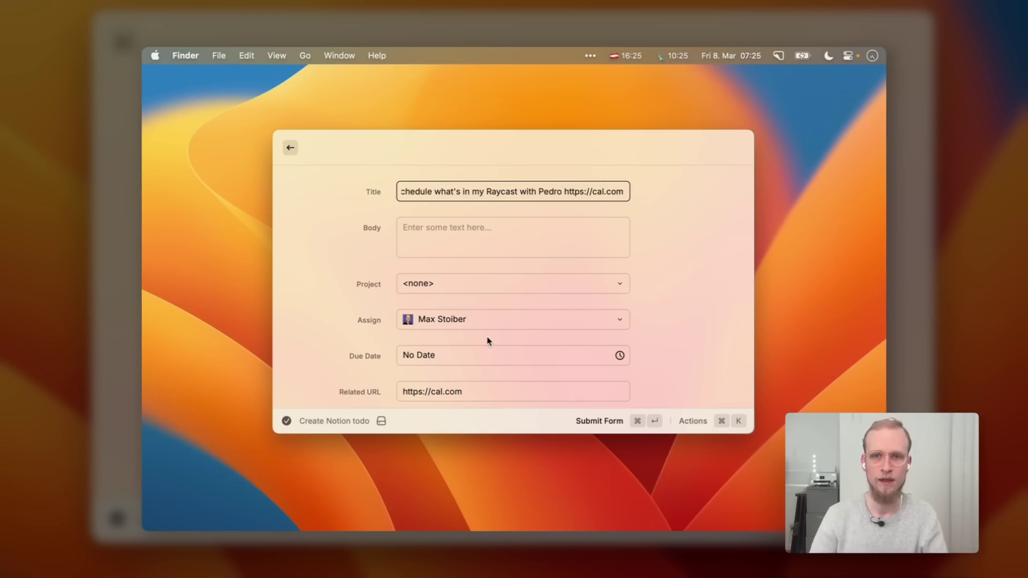
type(" on")
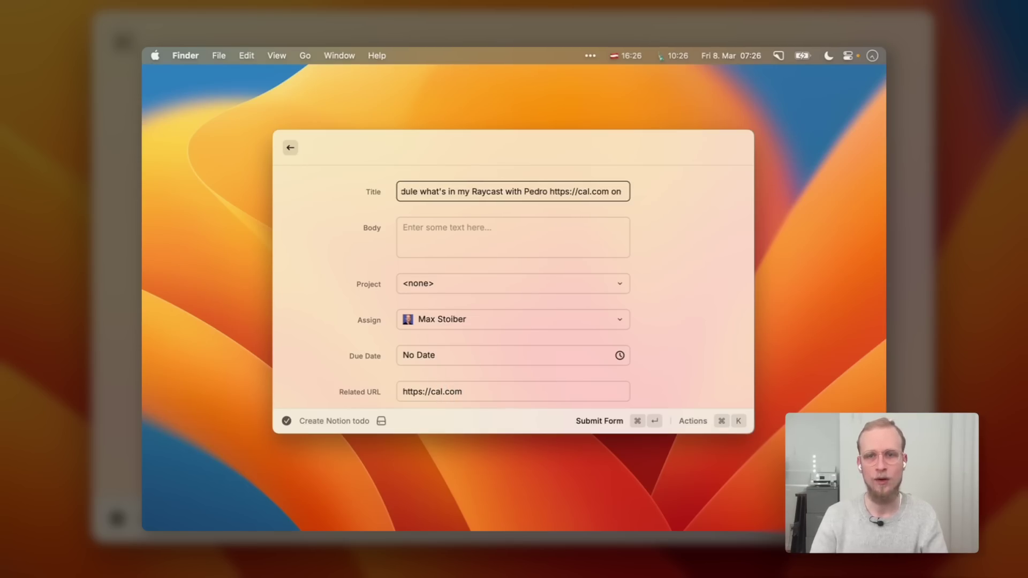
type(" March 12th")
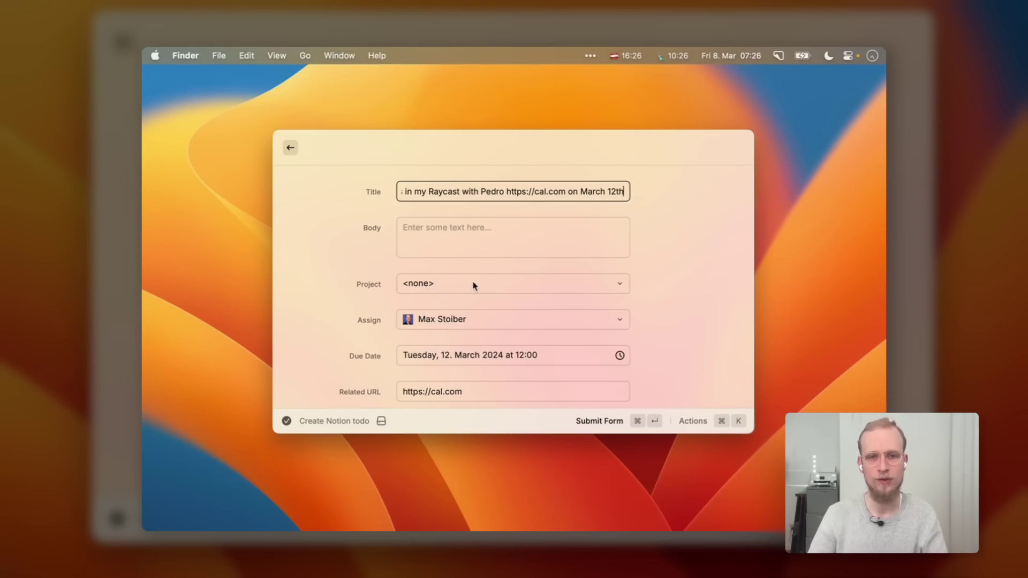
type("#")
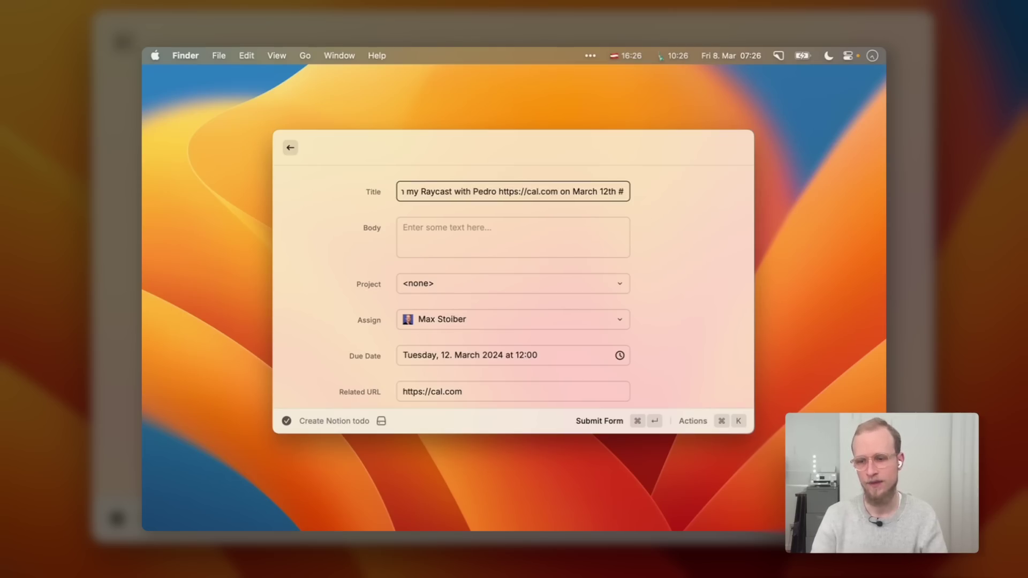
type("market")
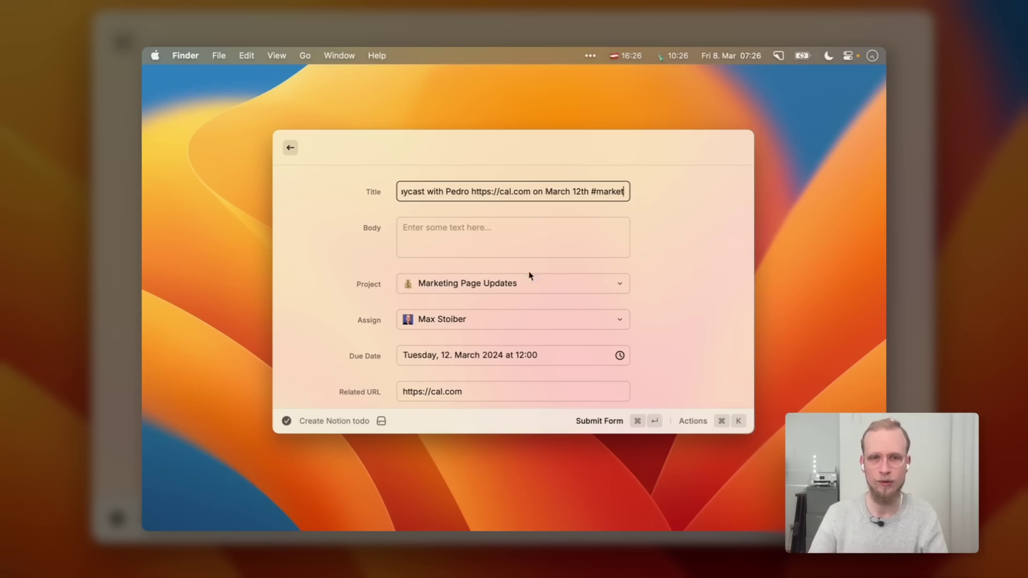
left_click(549, 192)
key("super+Right")
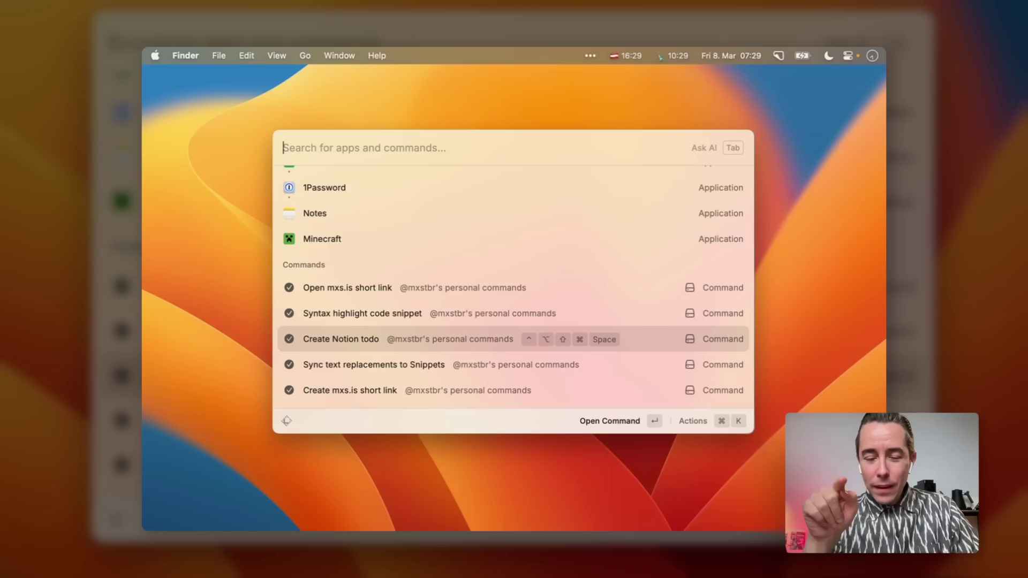
Dismiss the Raycast launcher and bring it back with Alt+Space
key("Escape")
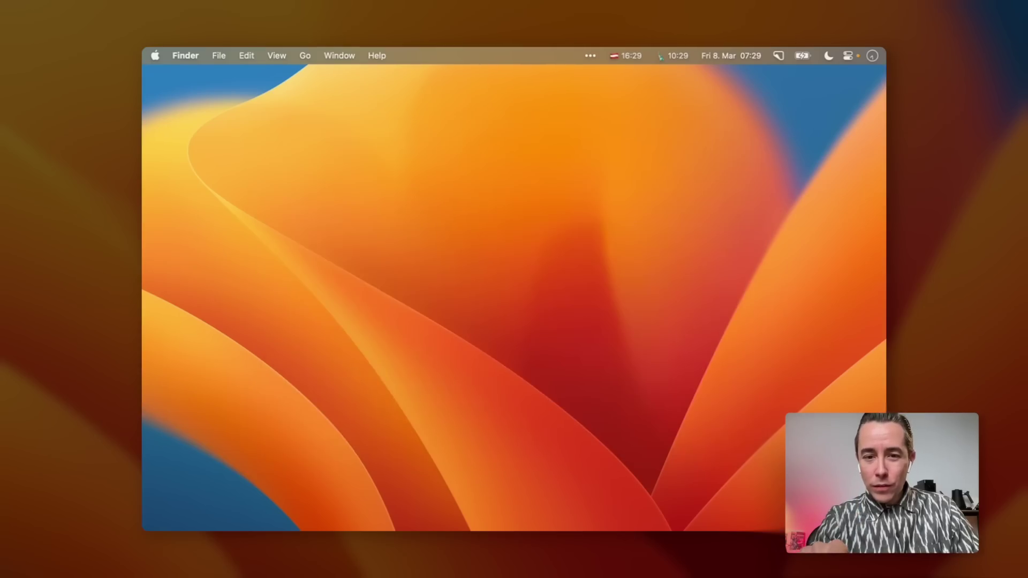
key("alt+space")
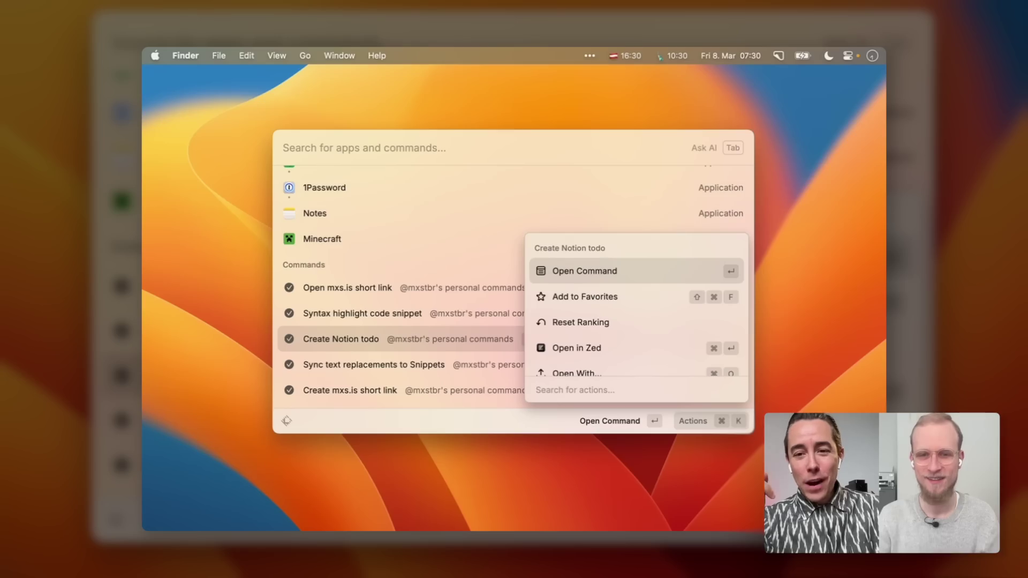
Choose Configure Command from Create Notion todo's actions to open its settings
key("Down")
key("Down")
key("Down")
key("Down")
key("Down")
key("Down")
key("Down")
key("Down")
key("Down")
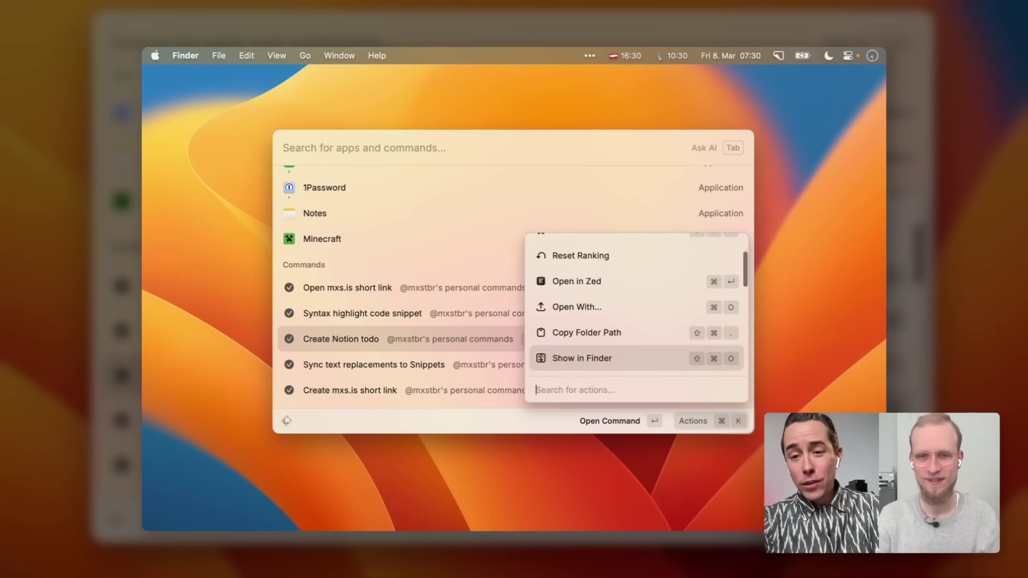
key("Down")
key("Down")
key("Return")
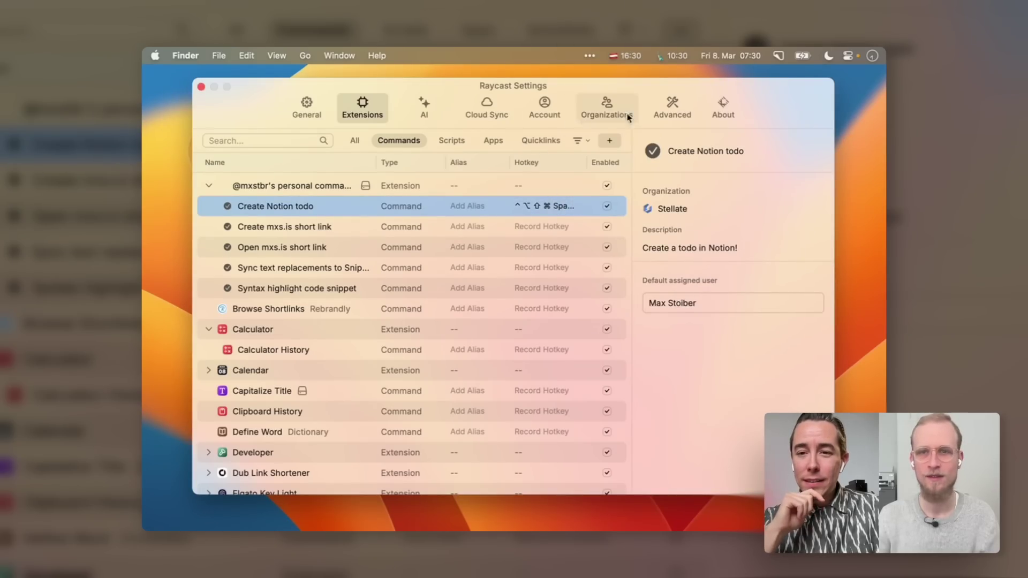
Enable Hyper Key in Advanced settings, then confirm Create Notion todo shows ✦ Space
left_click(673, 116)
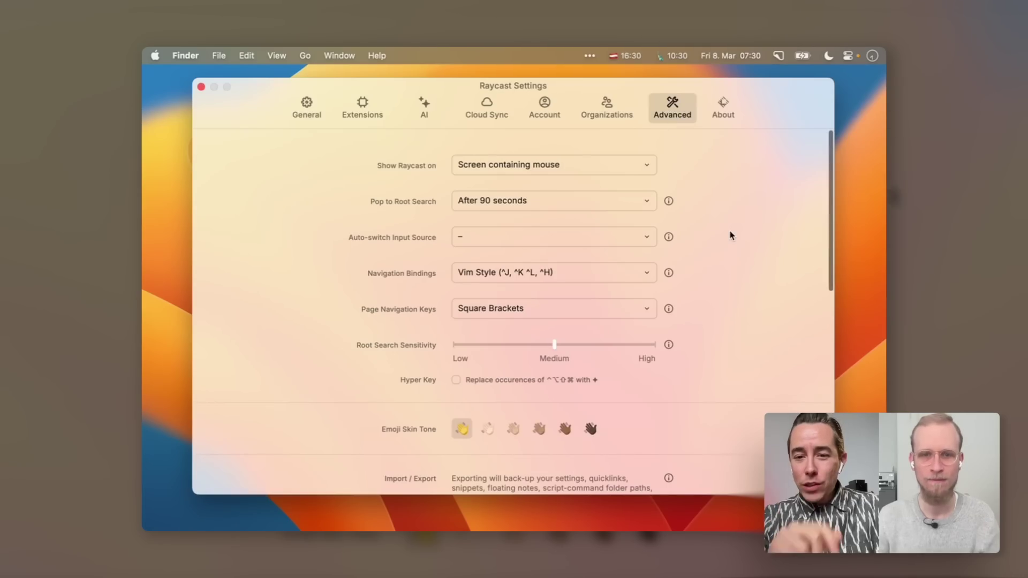
scroll(718, 220, "down", 3)
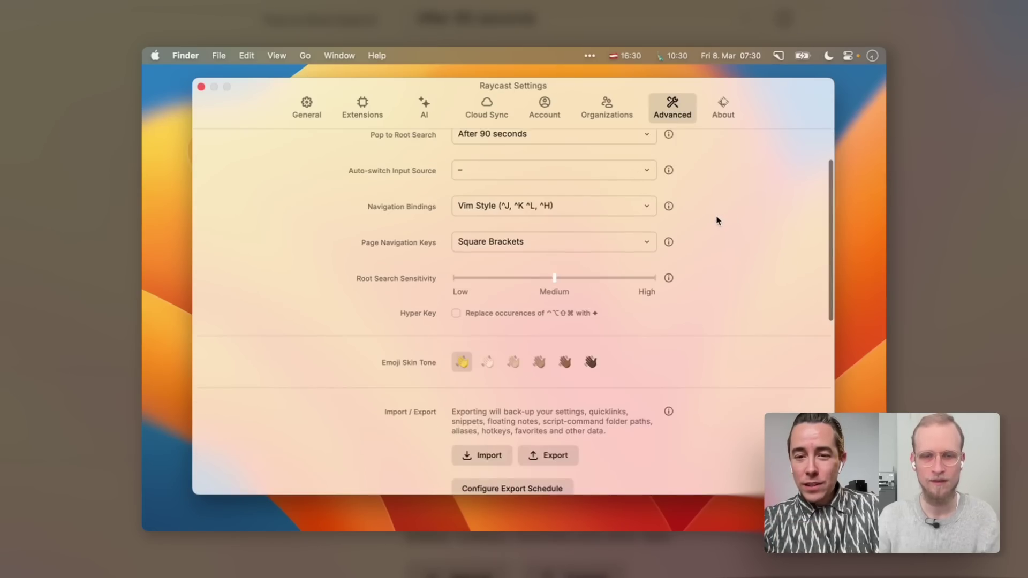
scroll(718, 221, "up", 3)
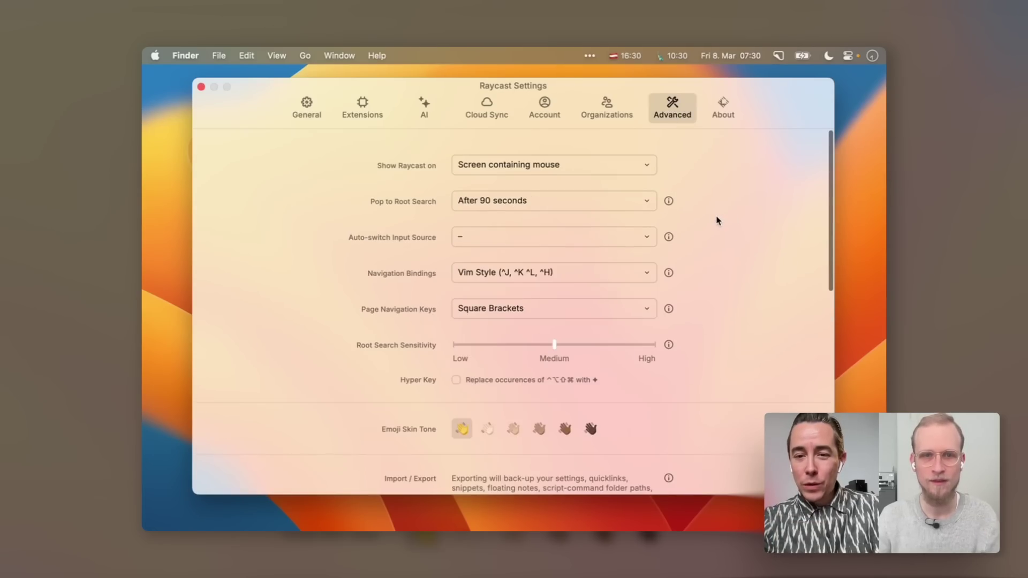
left_click(484, 384)
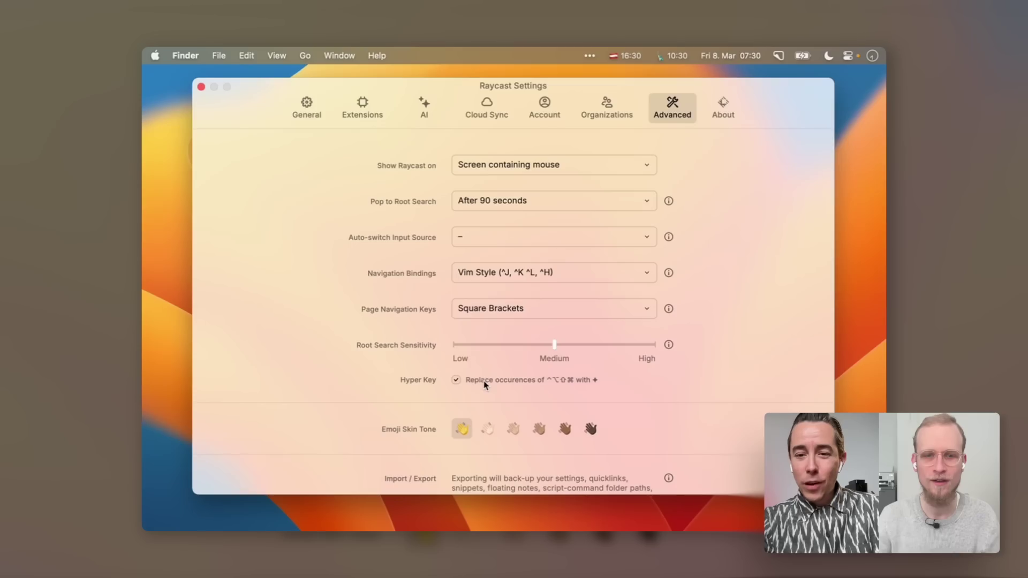
left_click(200, 88)
key("alt+space")
key("Down")
key("Down")
key("Down")
key("Down")
key("Down")
key("Down")
key("Down")
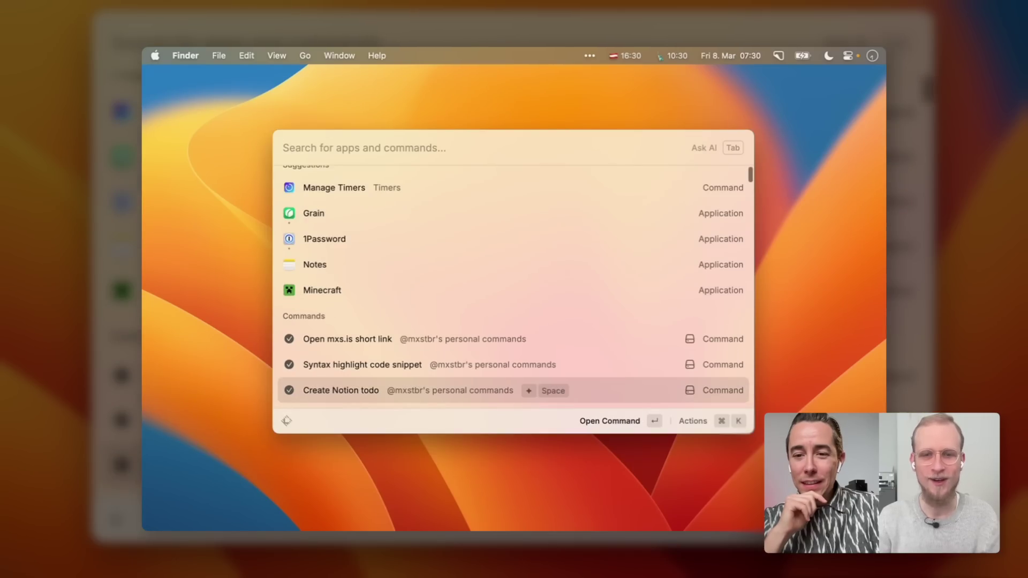
key("Down")
key("Up")
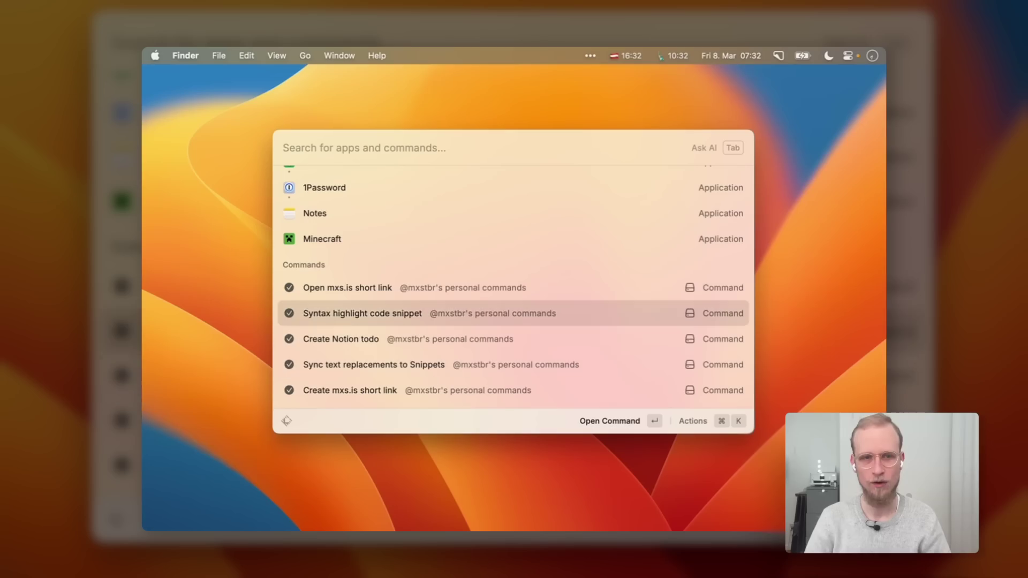
key("Up")
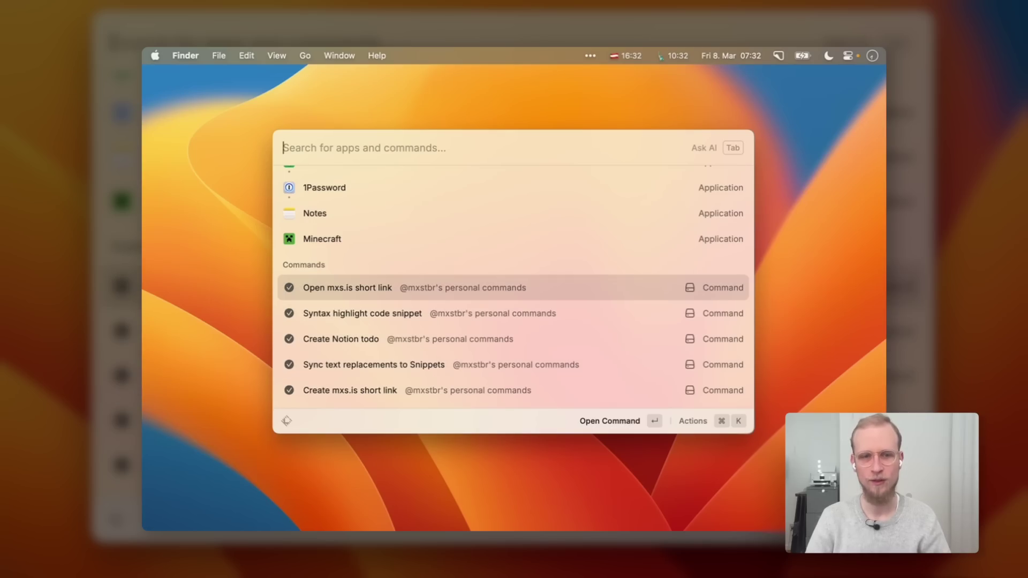
key("Down")
key("Down")
key("Down")
key("Down")
key("Up")
key("Up")
key("Up")
key("Up")
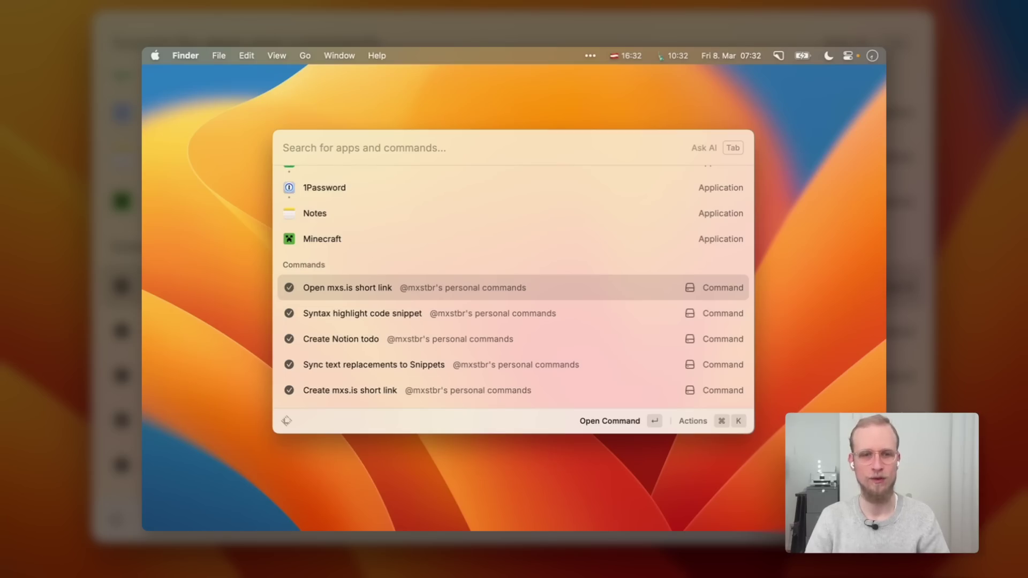
key("Return")
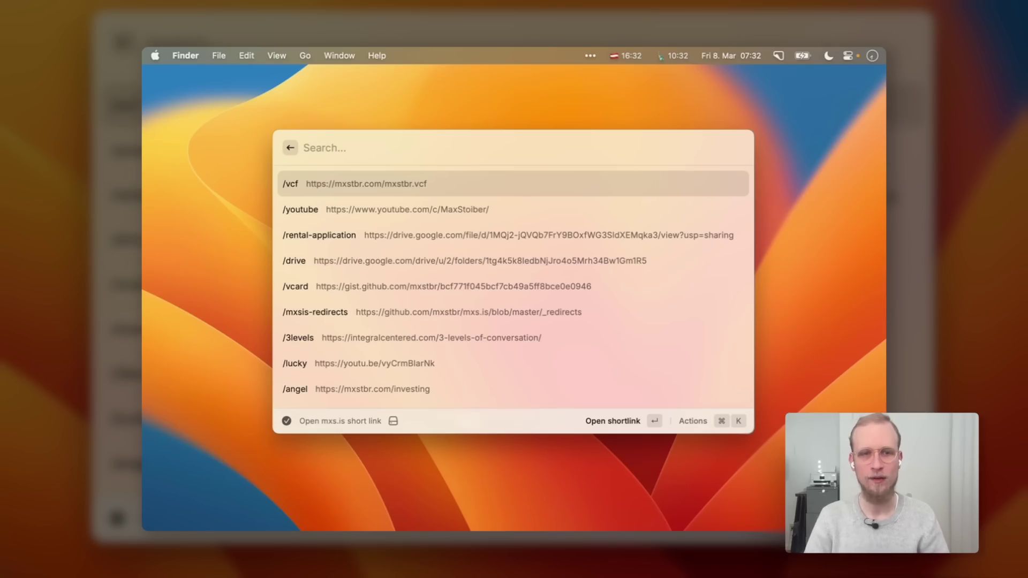
key("Escape")
key("Return")
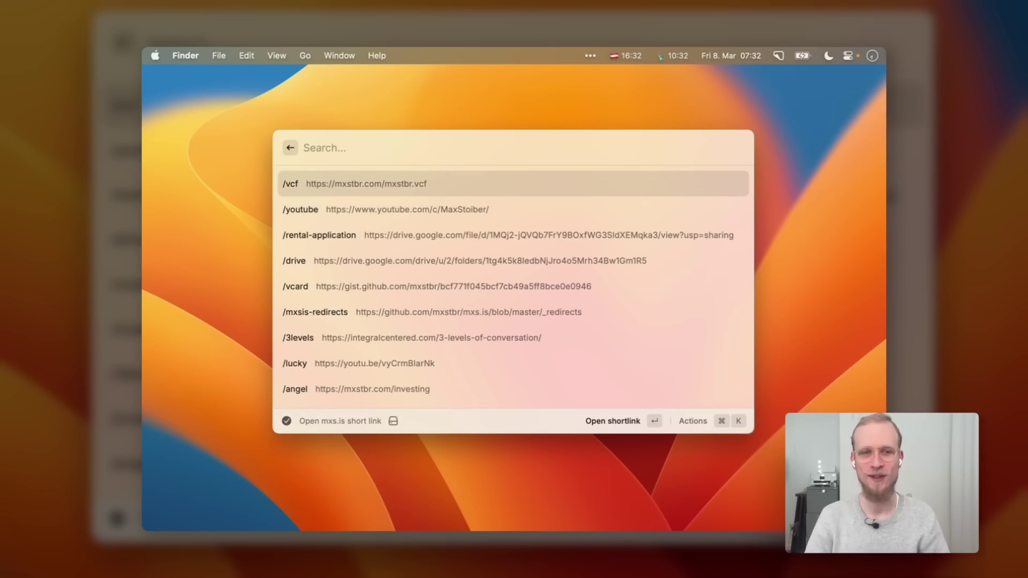
key("Down")
key("Down")
key("Down")
key("Down")
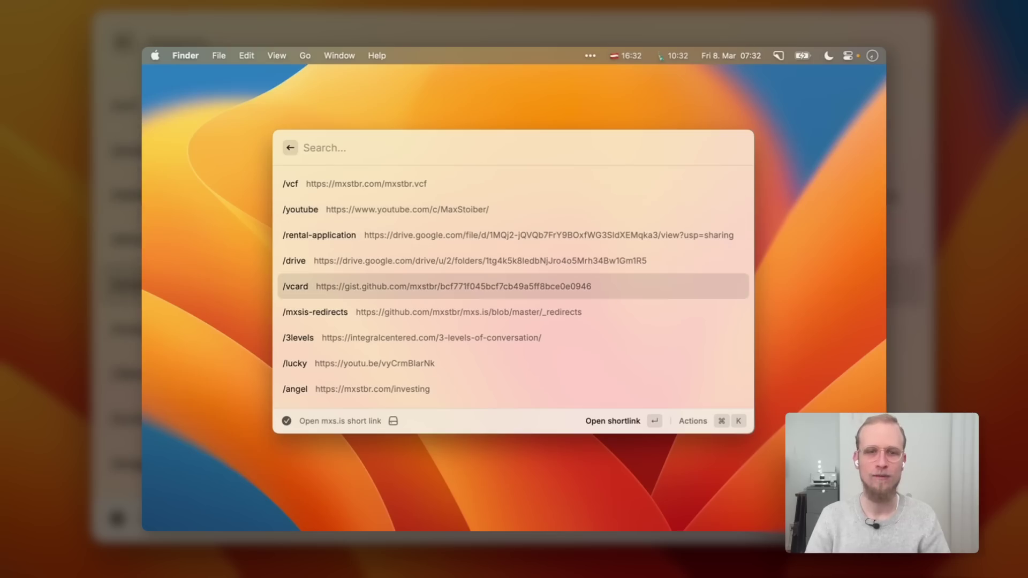
key("Down")
key("Down")
key("Down")
key("Up")
key("Up")
key("Up")
key("Up")
key("Up")
key("Up")
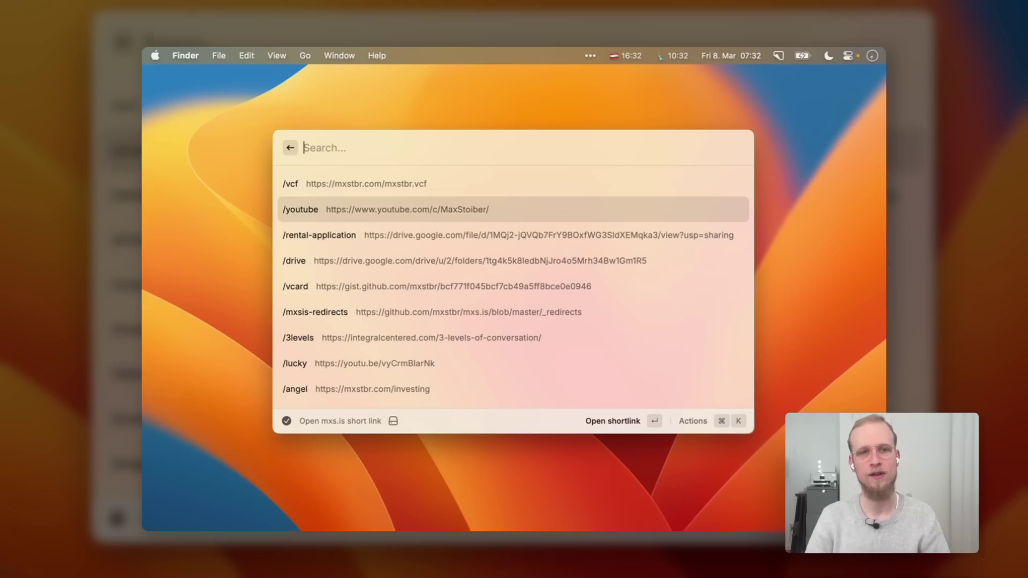
type("vcf")
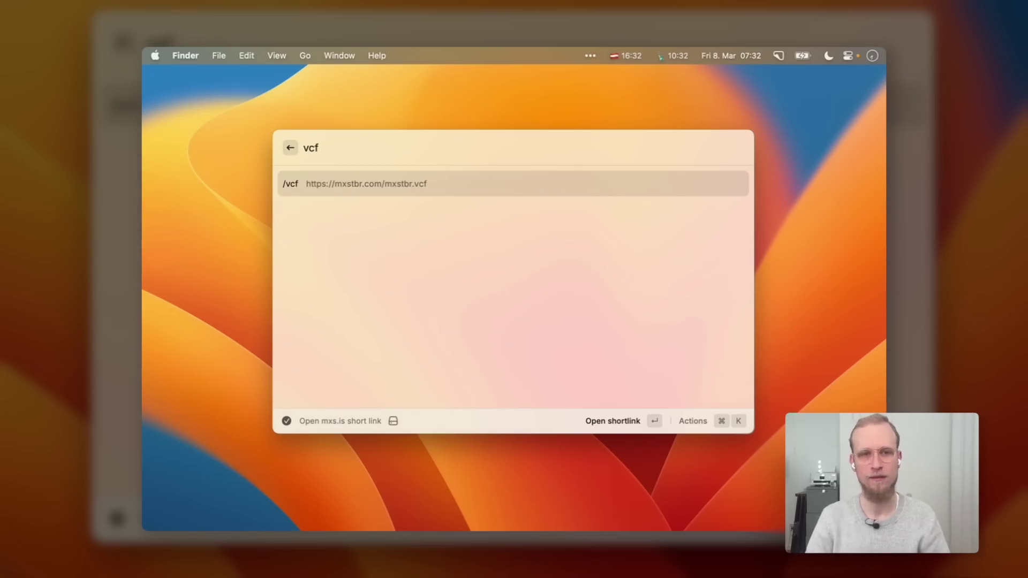
key("BackSpace")
key("BackSpace")
key("BackSpace")
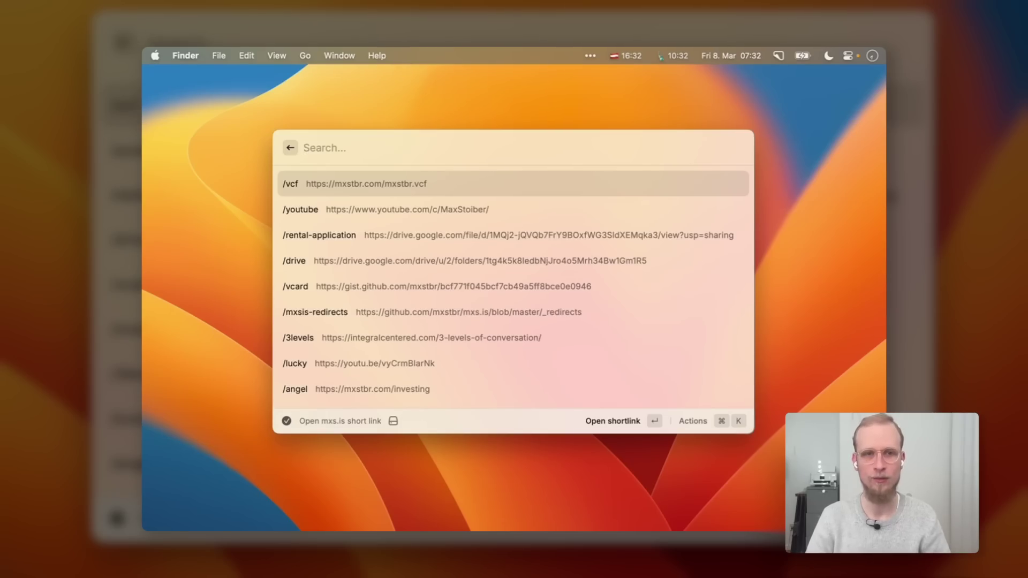
key("Escape")
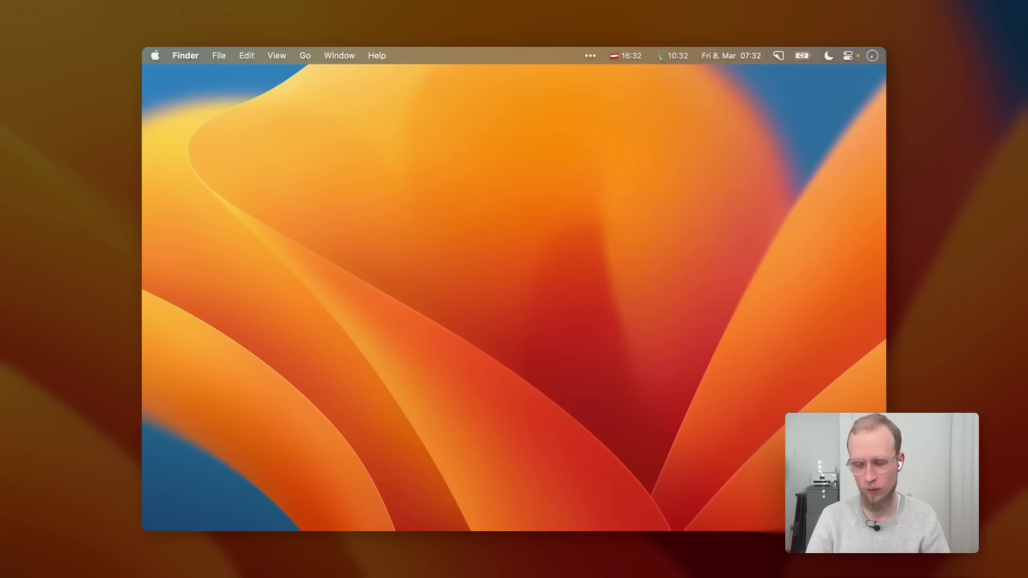
key("alt+space")
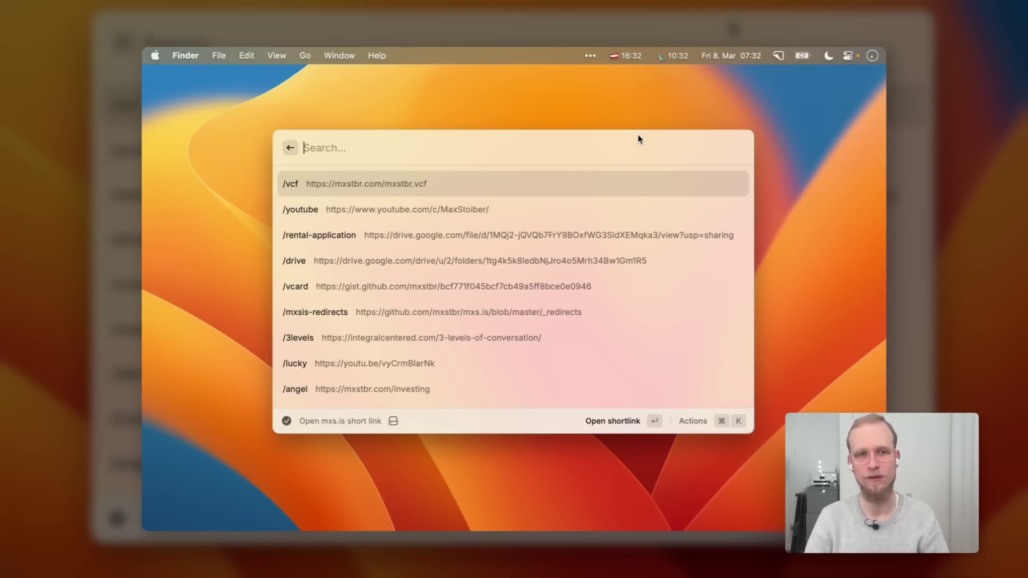
key("Escape")
key("Down")
key("Down")
key("Down")
key("Down")
key("Down")
key("Down")
key("Down")
key("Down")
key("Down")
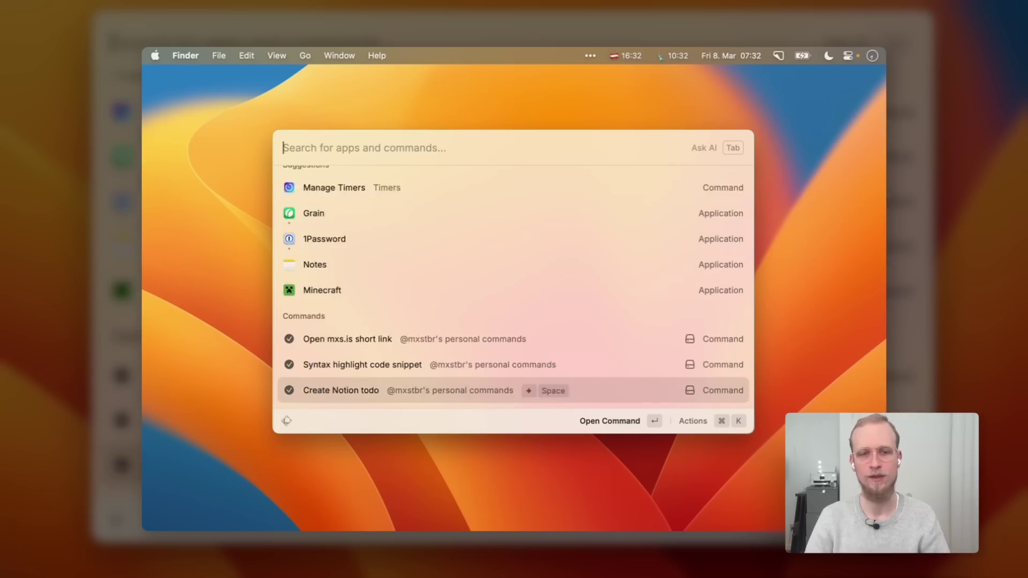
Create an mxs.is short link for the prefilled Notion URL with a custom slug and submit it
key("Return")
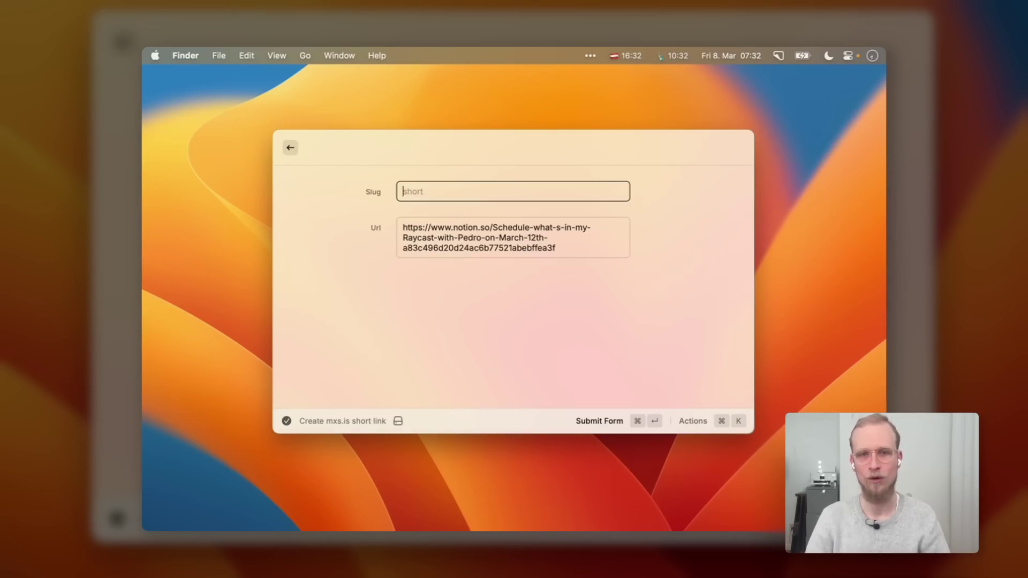
left_click(555, 248)
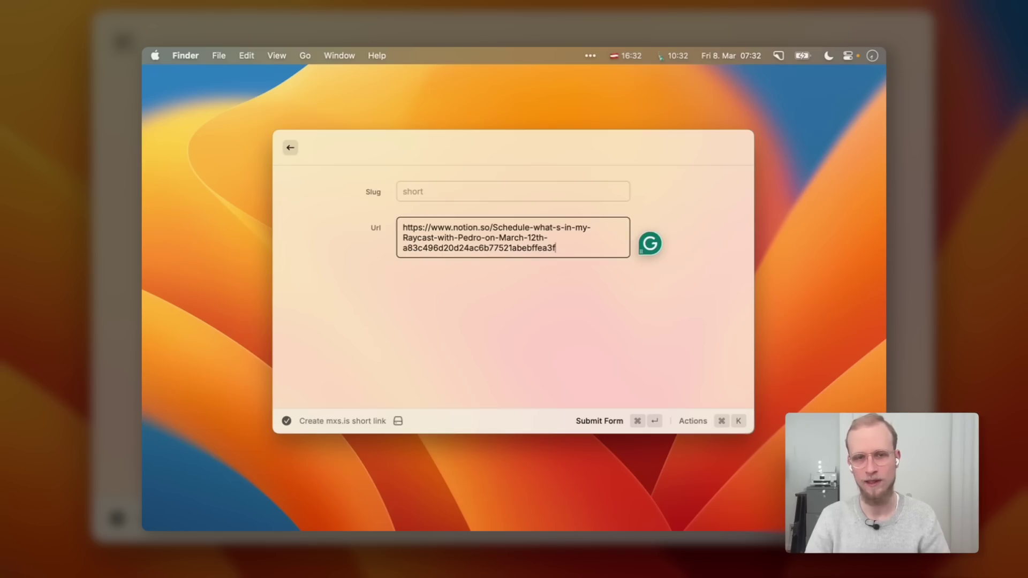
left_click(407, 191)
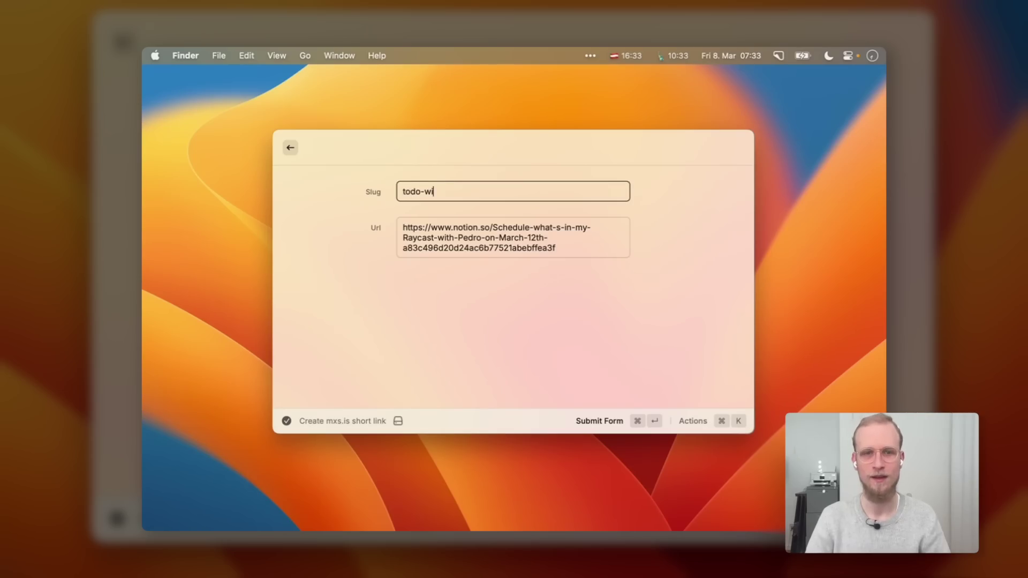
type("todo-with-pedro")
key("cmd+Return")
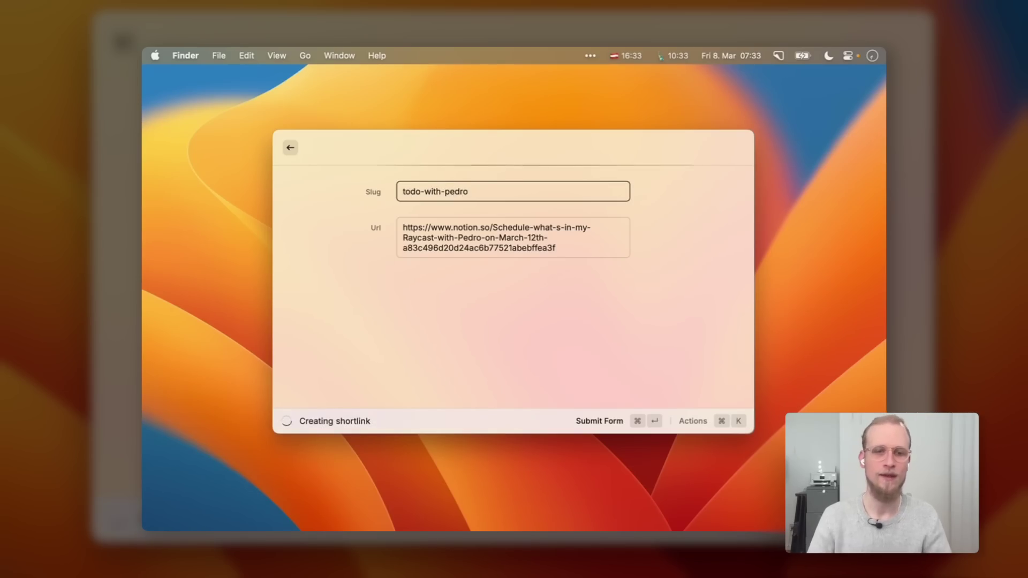